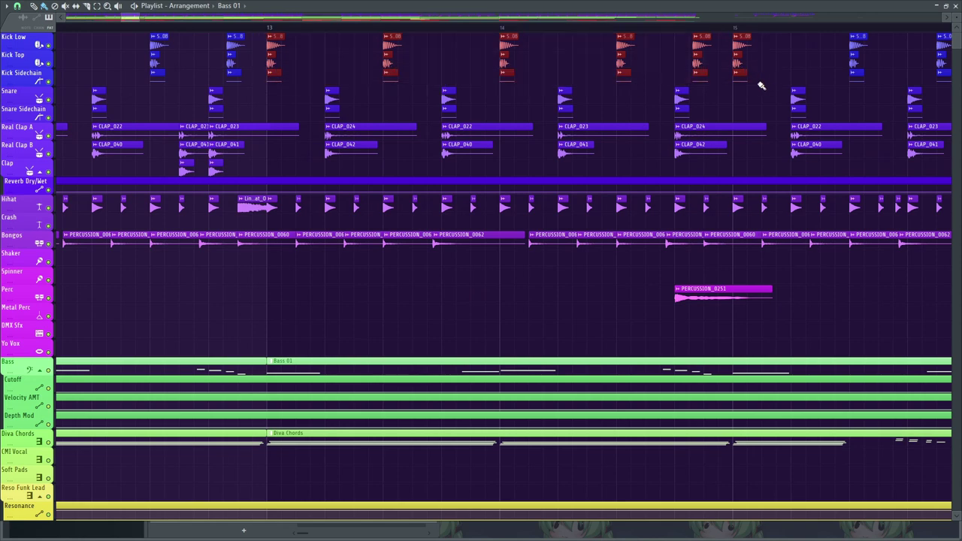
Step: Highlight the snare and clap clips in bars 13 and 14 and the last snare and clap hit before bar 17
left_click_drag(324, 86, 660, 175)
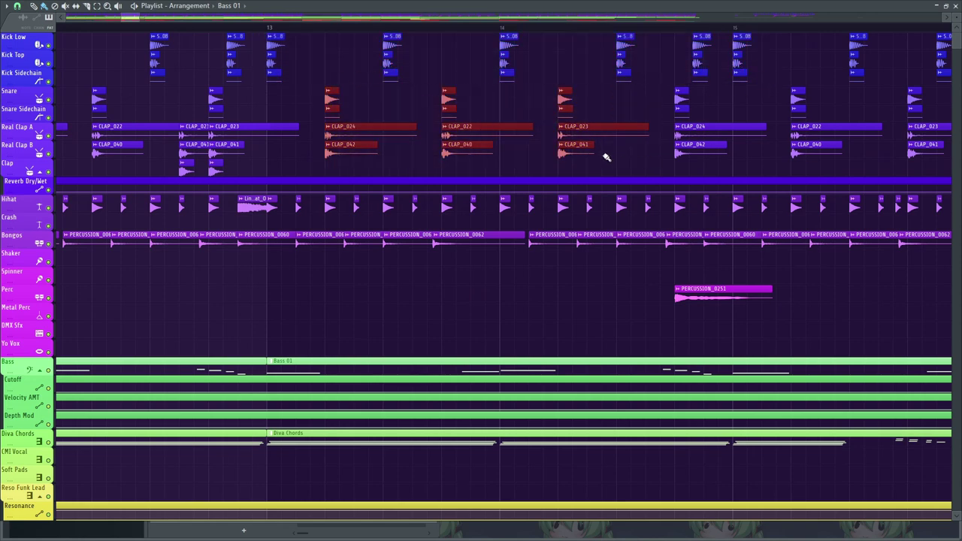
scroll(645, 113, "down", 5)
scroll(644, 113, "up", 4)
left_click(645, 108, "ctrl")
left_click_drag(645, 107, 651, 168)
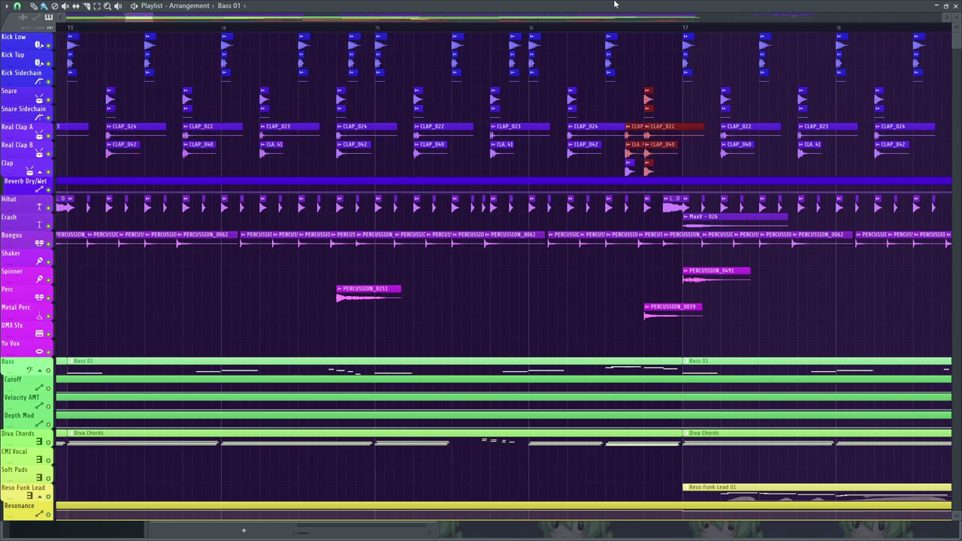
Step: Play the soloed Hihat track from bar 9 and follow its pattern through to bar 13
key("space")
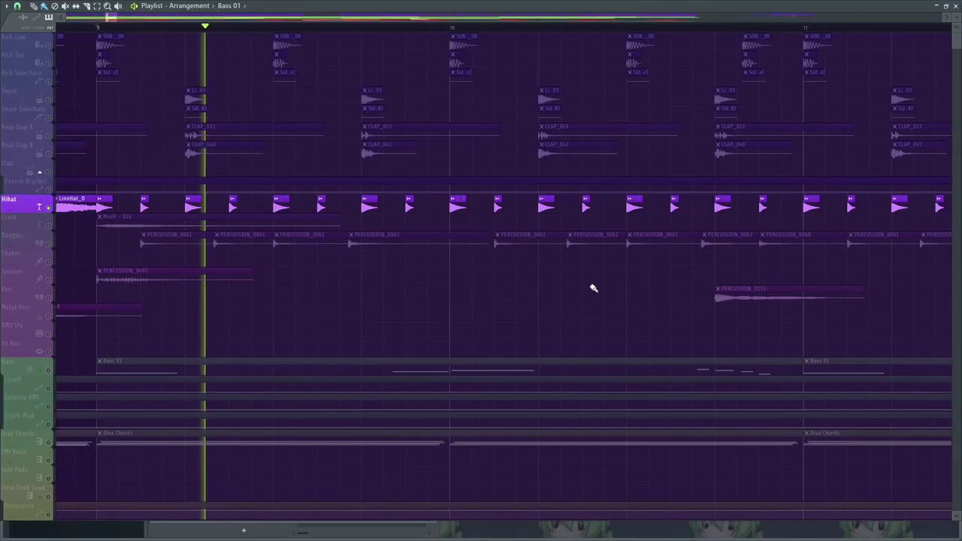
scroll(636, 322, "down", 2)
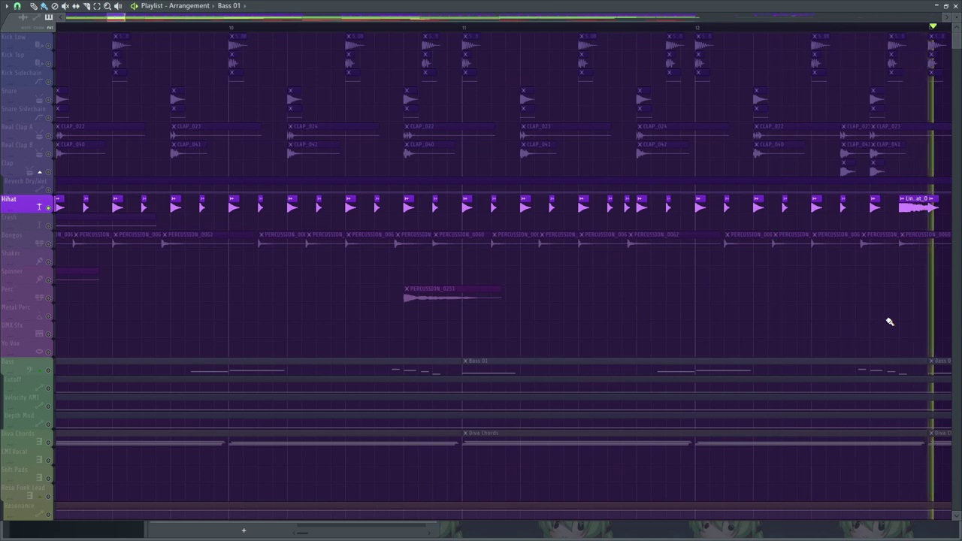
scroll(889, 321, "down", 3)
scroll(842, 300, "up", 3)
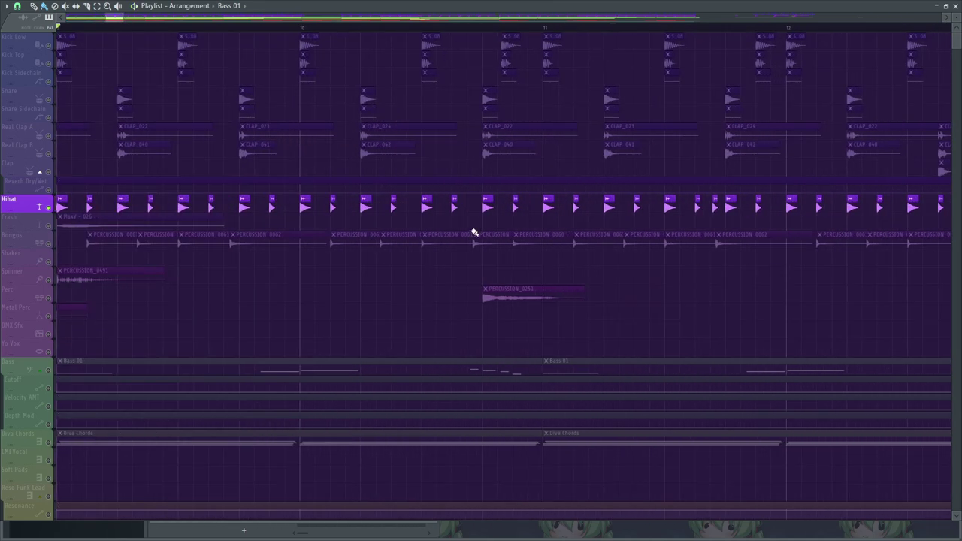
Step: Highlight the on-beat hi-hat clips from bar 9 and the off-beat hits between them
scroll(474, 233, "up", 2)
left_click_drag(170, 197, 737, 227)
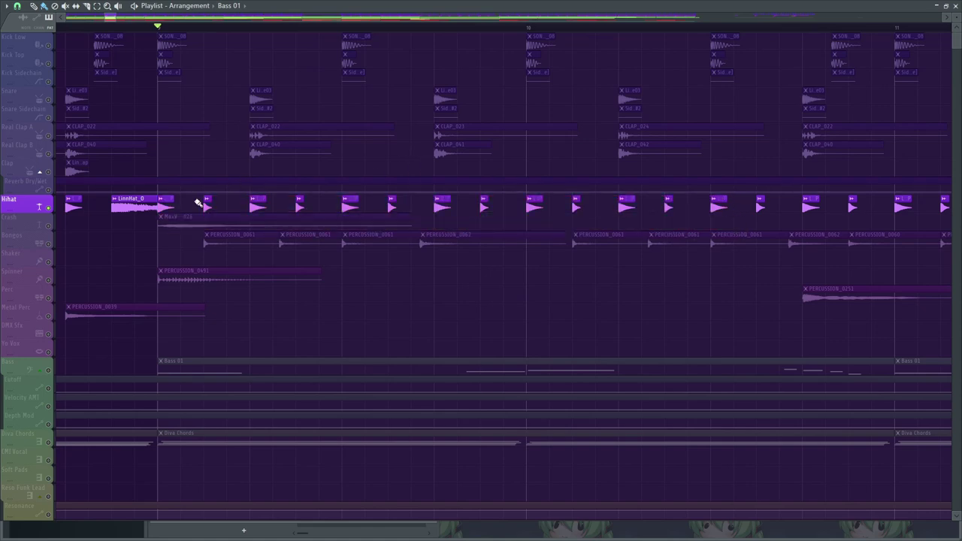
left_click(354, 215)
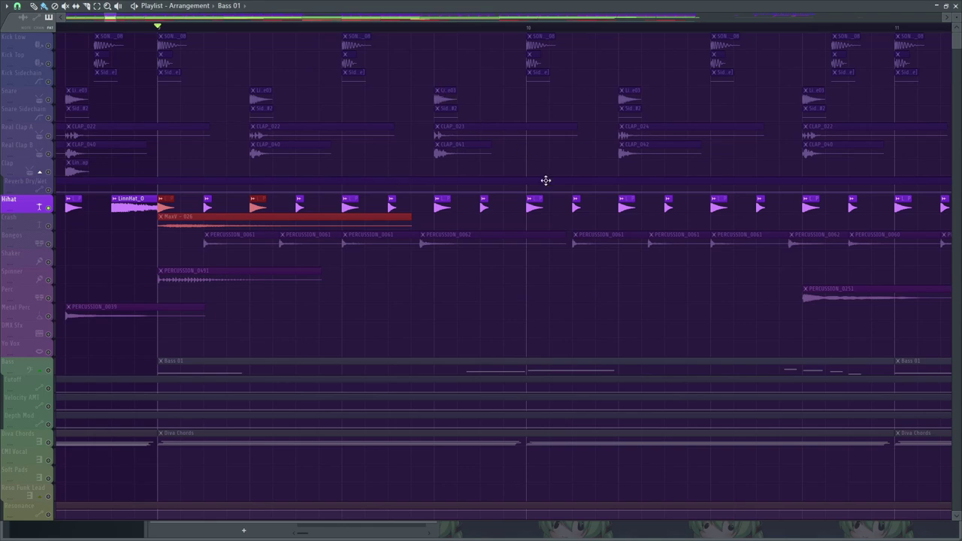
key("alt+m")
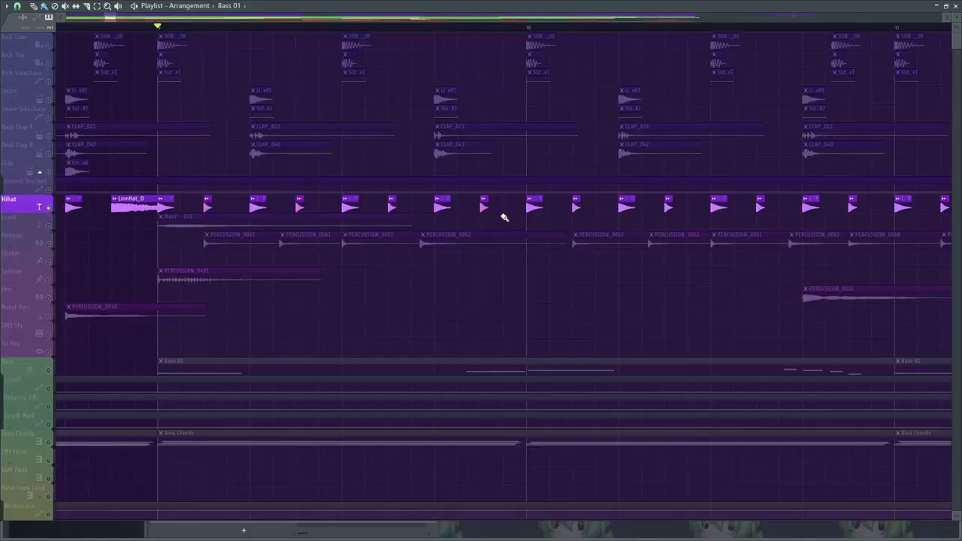
Step: Play the soloed hi-hat pattern from bar 11 to hear its variation before bar 12
scroll(503, 217, "down", 4)
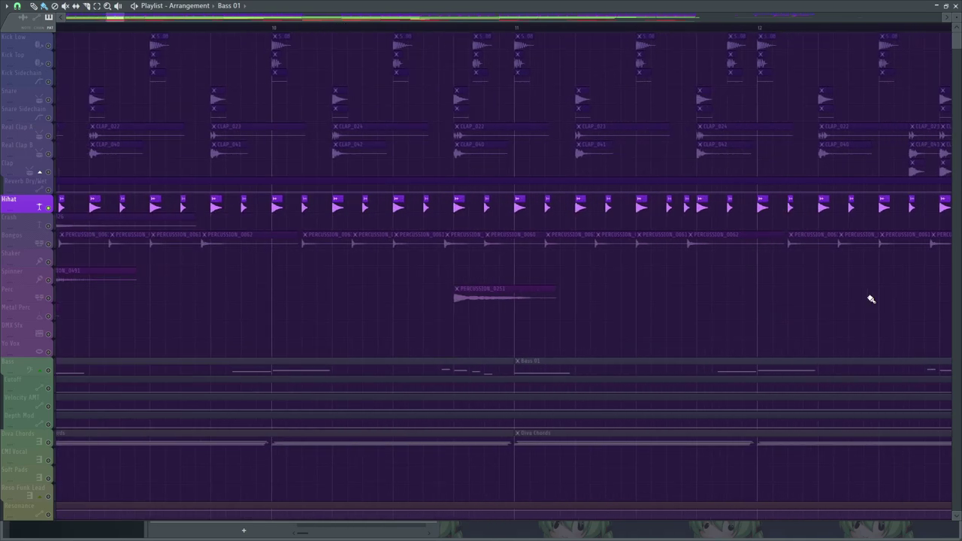
scroll(524, 29, "down", 3)
scroll(749, 203, "up", 2)
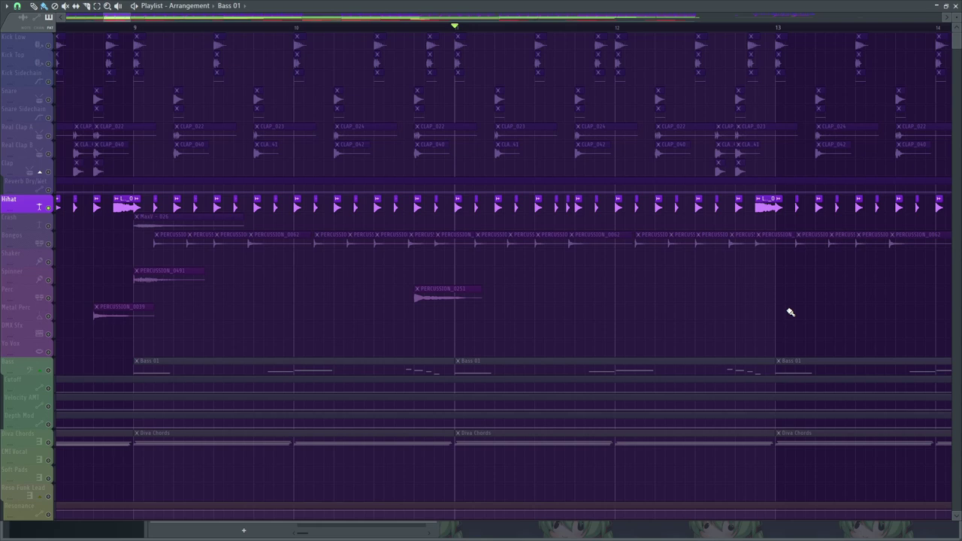
key("space")
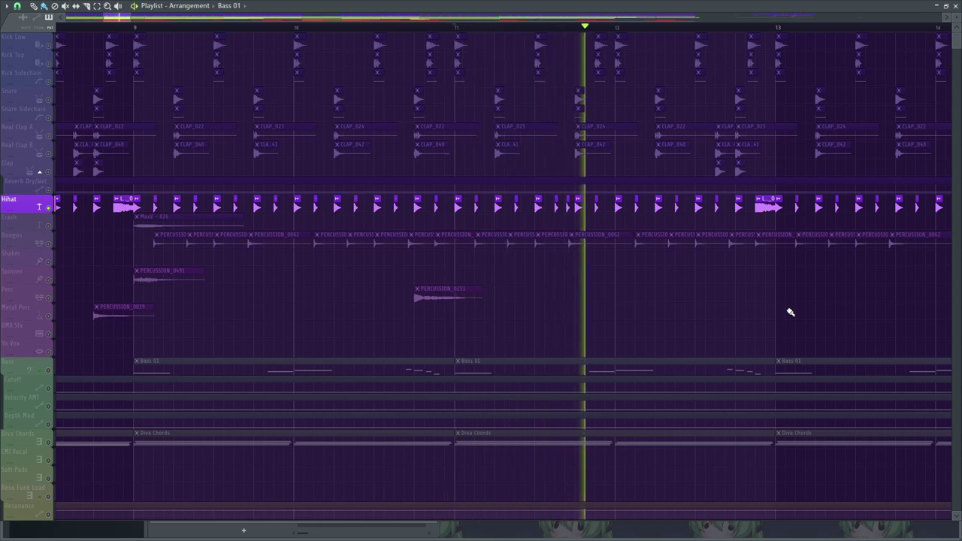
scroll(731, 303, "up", 2)
scroll(731, 303, "up", 1)
key("space")
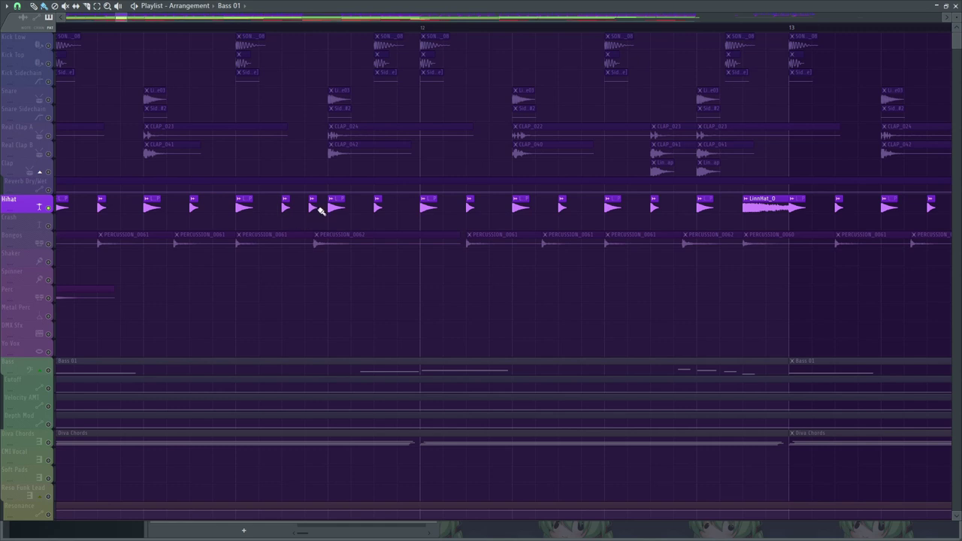
Step: Select the extra hi-hat hit in the second half of bar 11 and play that section
left_click_drag(236, 213, 373, 225)
left_click(386, 260)
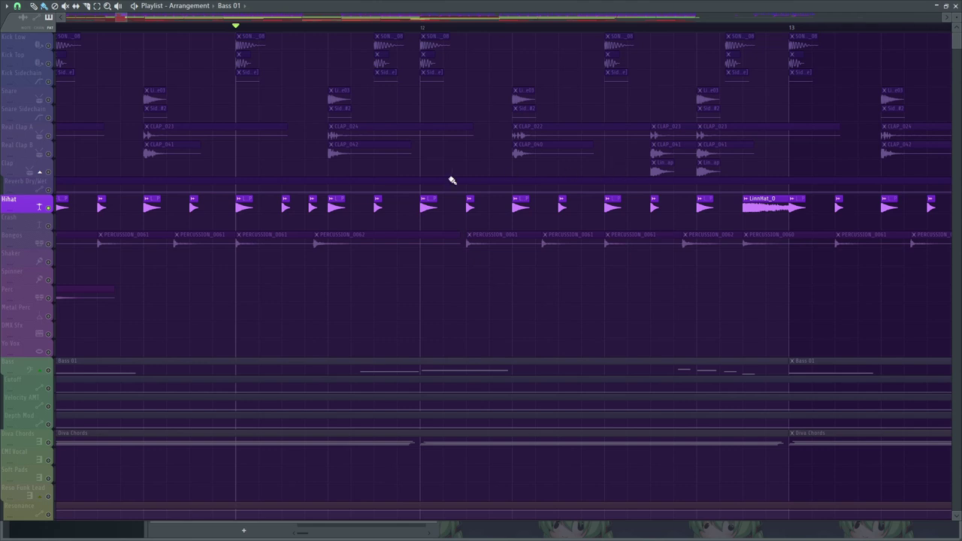
scroll(311, 208, "up", 2)
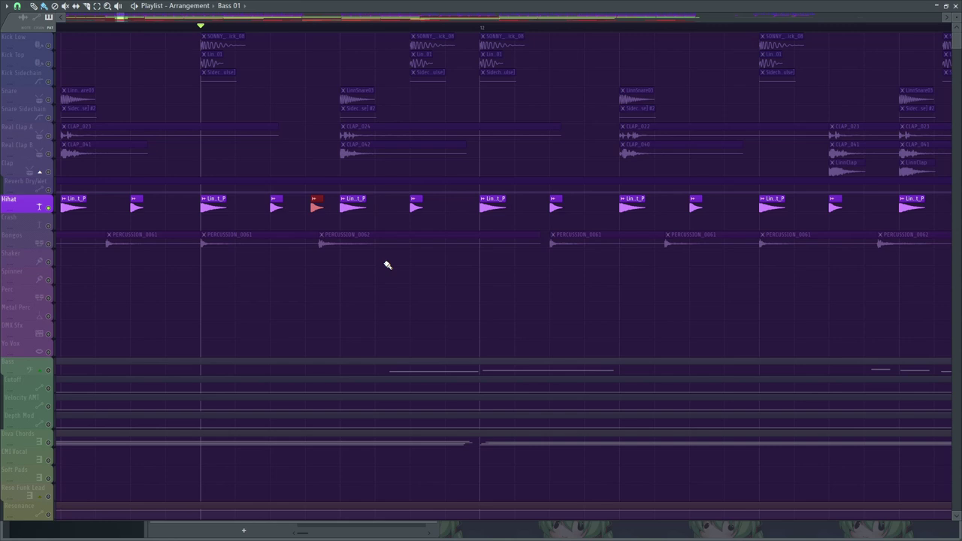
key("space")
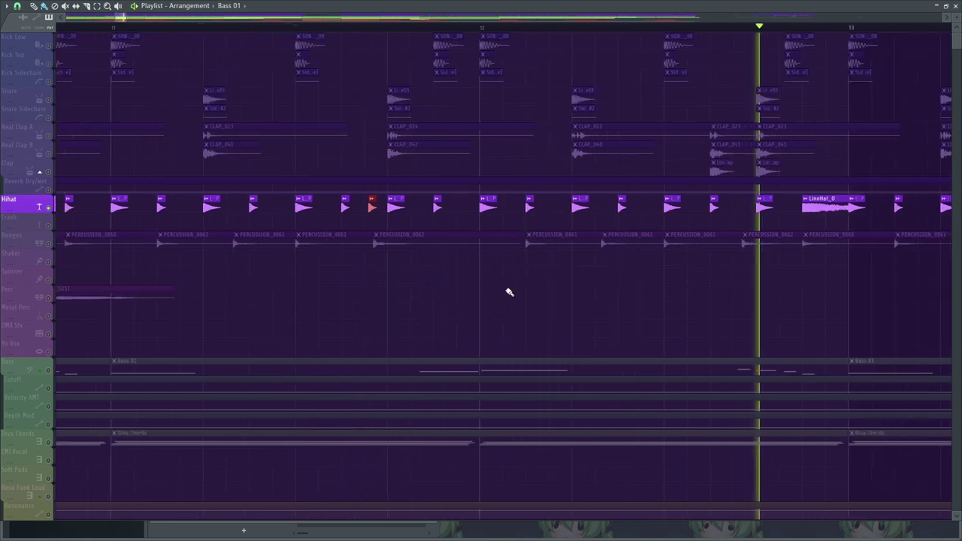
key("space")
Step: Switch the solo from the Hihat track to the Bongos track
scroll(508, 290, "down", 3)
left_click_drag(298, 204, 444, 223)
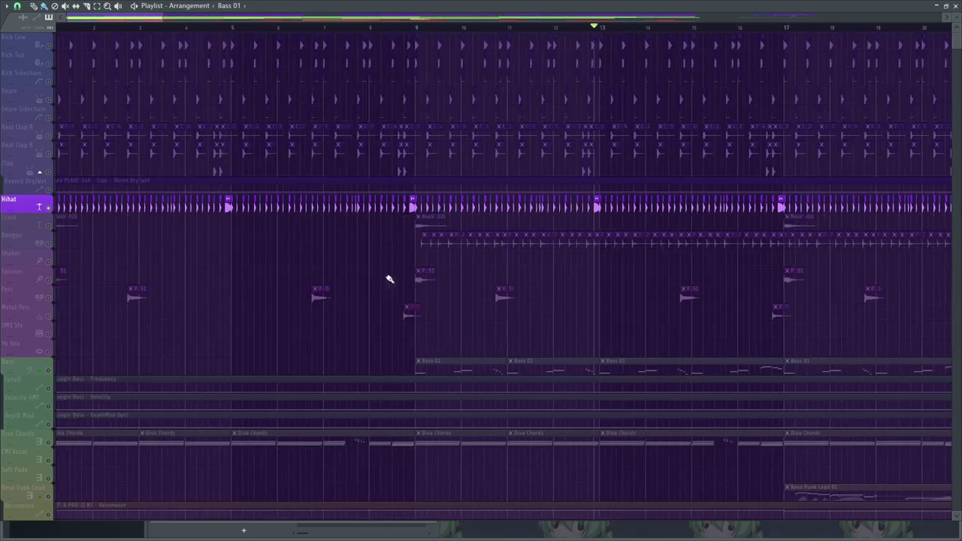
right_click(50, 254)
left_click(53, 251)
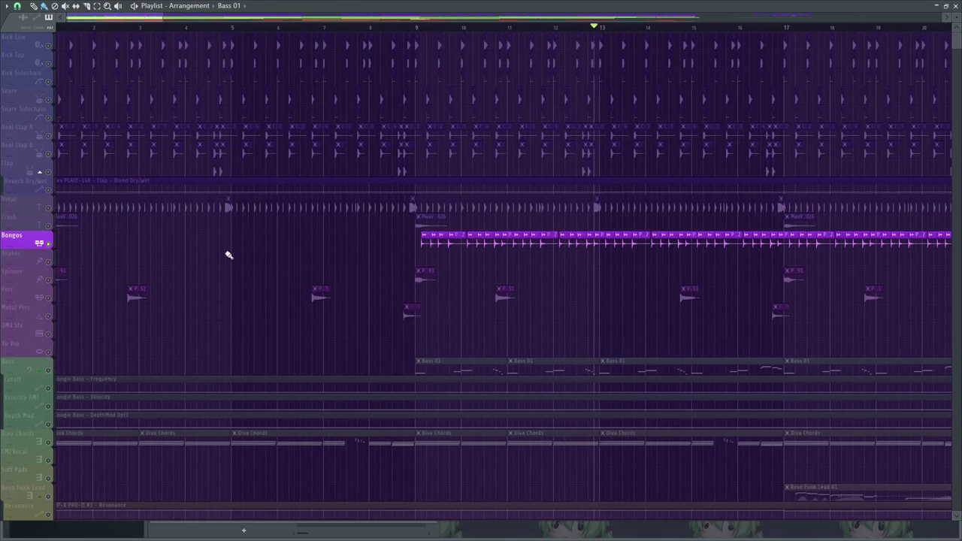
Step: Examine the bongo clips from bar 9 onward and unsolo the Bongos track so all tracks sound
scroll(541, 263, "up", 3)
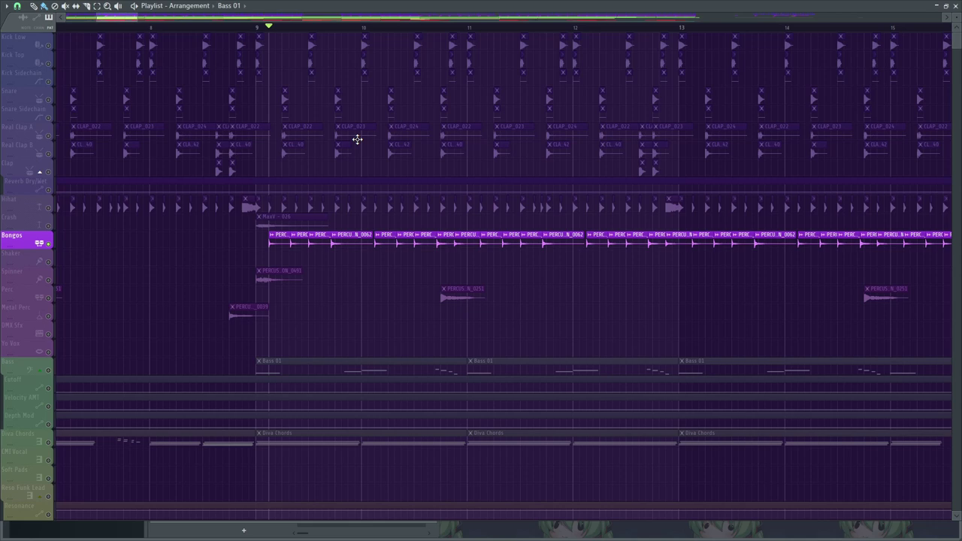
scroll(333, 205, "up", 2)
left_click_drag(225, 244, 856, 256)
right_click(49, 244)
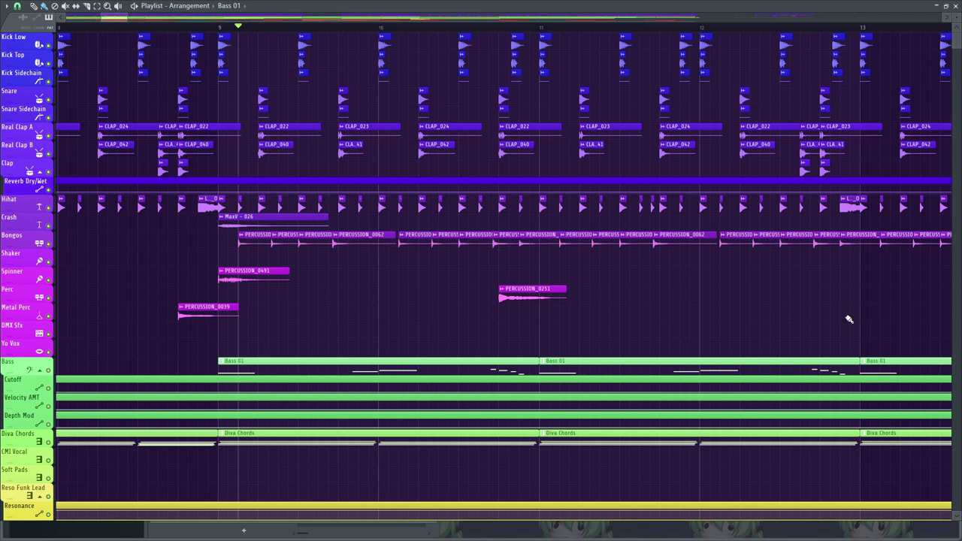
Step: Play the full arrangement from bar 9 and follow all the drum tracks through to bar 25
key("space")
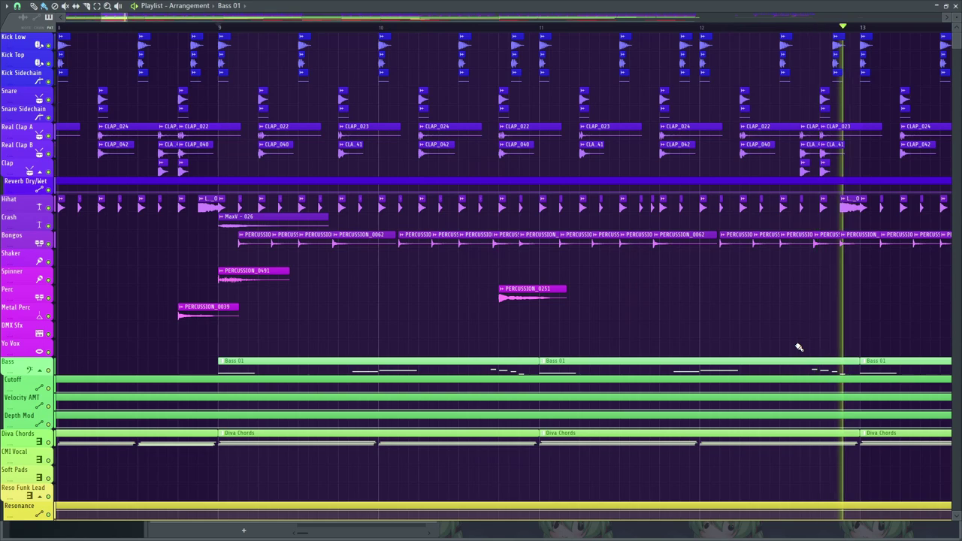
scroll(799, 345, "down", 3)
scroll(883, 327, "up", 4)
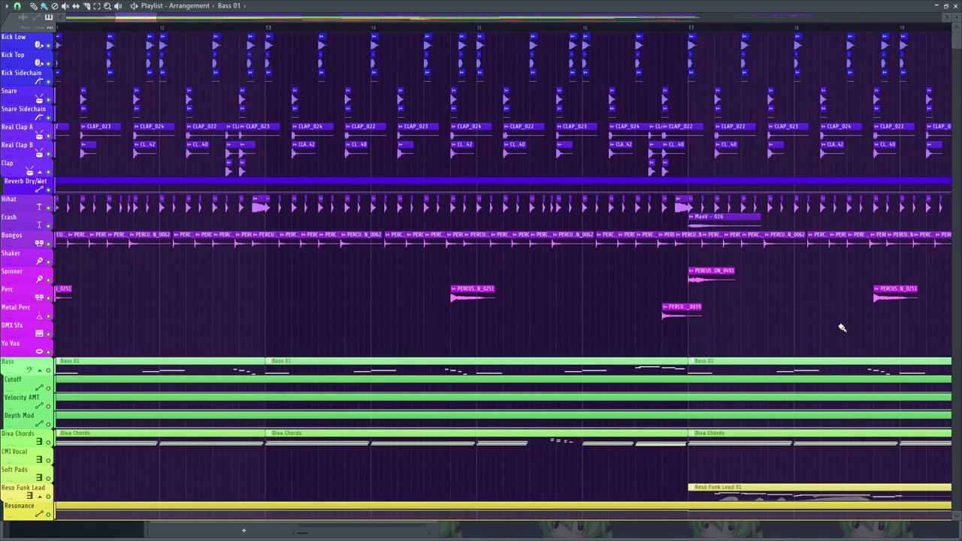
scroll(840, 329, "down", 3)
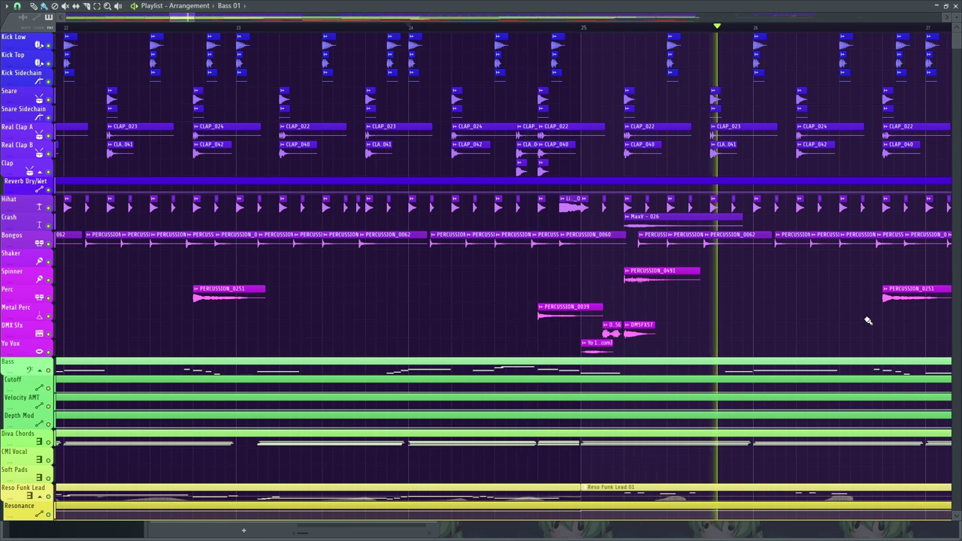
key("space")
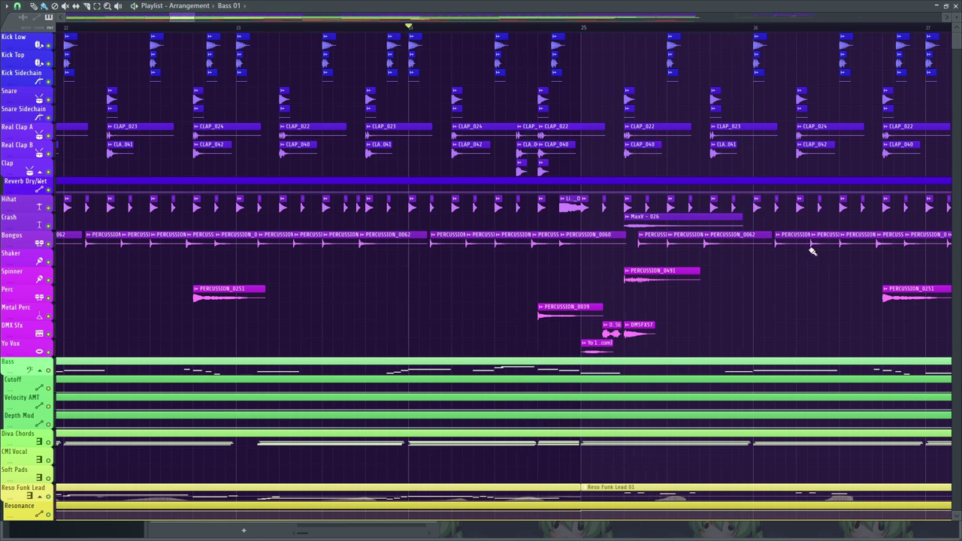
Step: Mark out the gap in the kick and snare tracks at the start of bar 25
scroll(813, 251, "up", 2, "ctrl")
left_click_drag(473, 52, 527, 120)
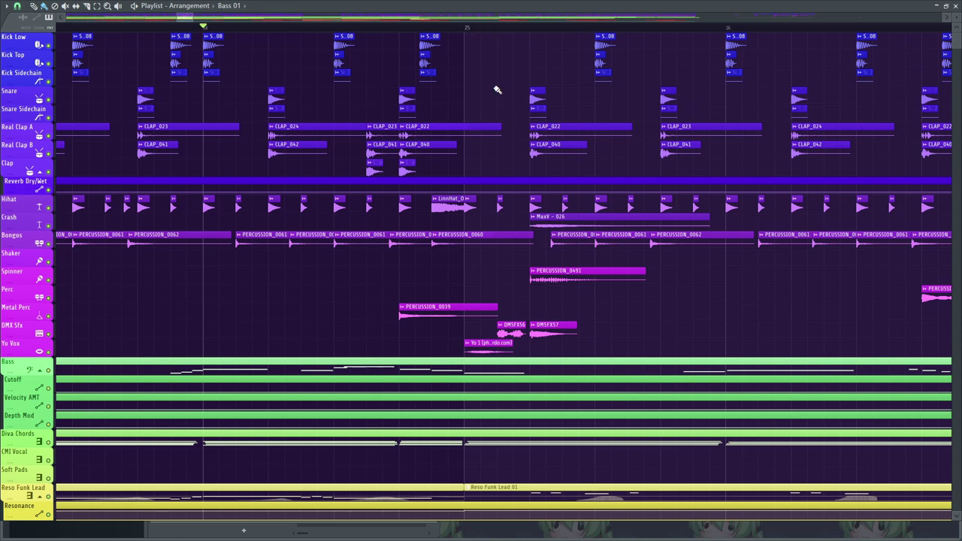
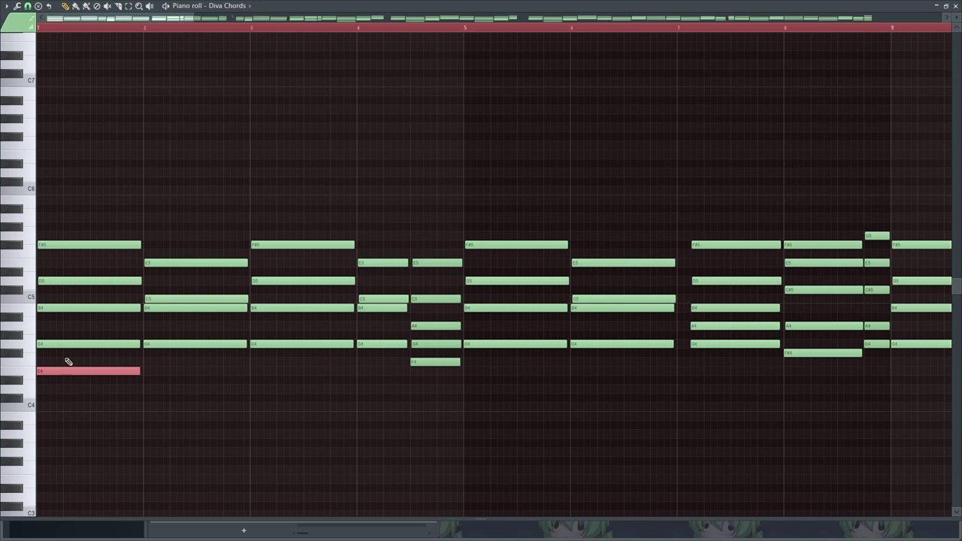
Step: Try raising the G4 and B4 notes of the Diva Chords chord in bar 2 by one octave
right_click(91, 435)
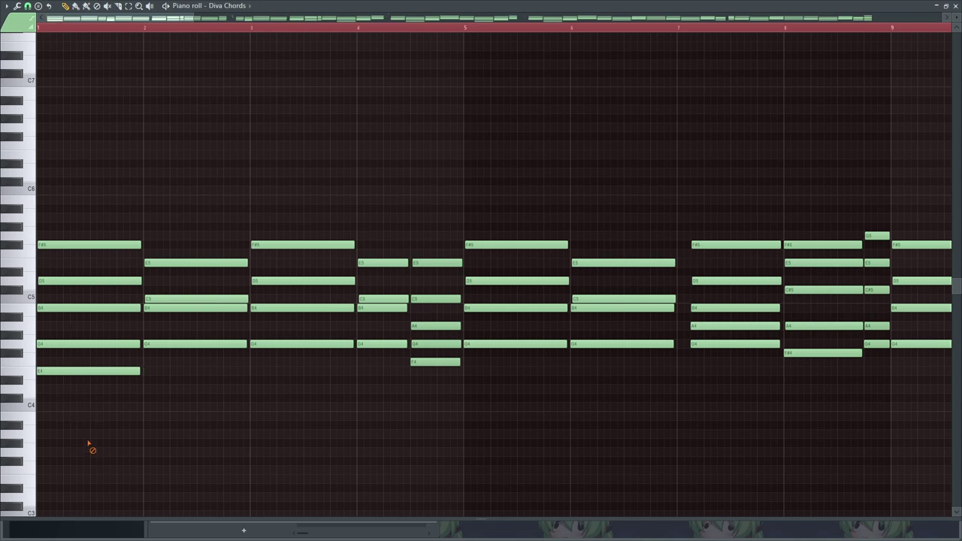
key("Delete")
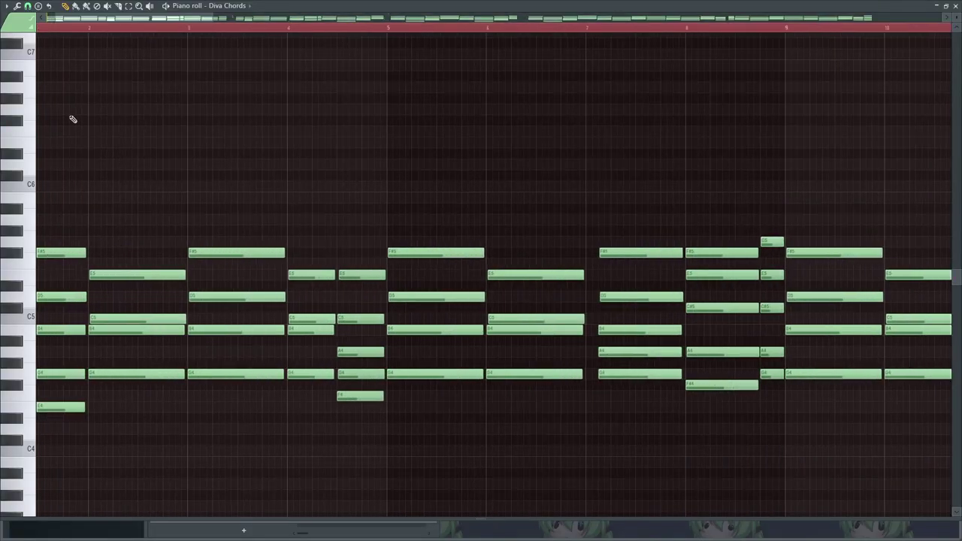
left_click_drag(100, 22, 96, 22)
left_click_drag(163, 326, 160, 402, "ctrl")
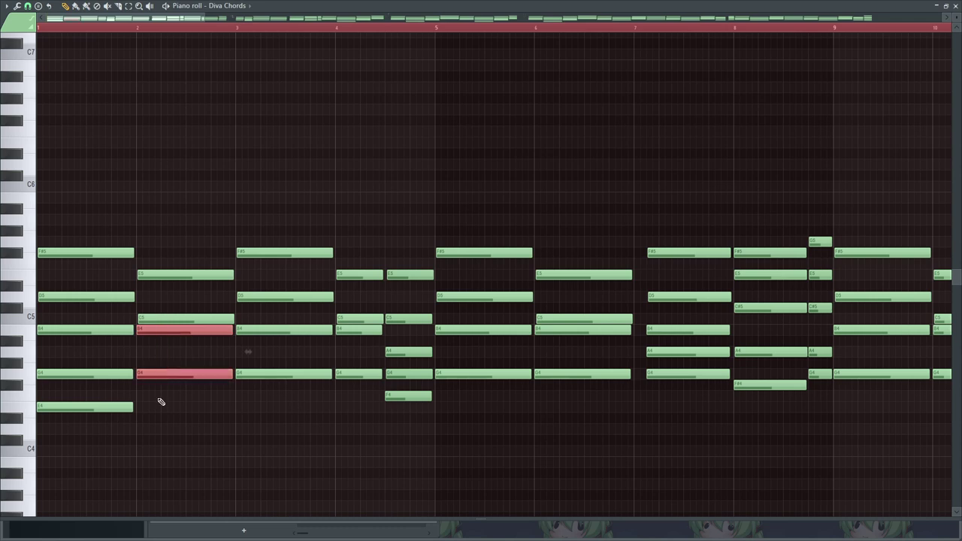
key("ctrl+Up")
Step: Try an A4 note under the bar 2 chord, audition the chord and remove the A4 again
left_click(153, 352)
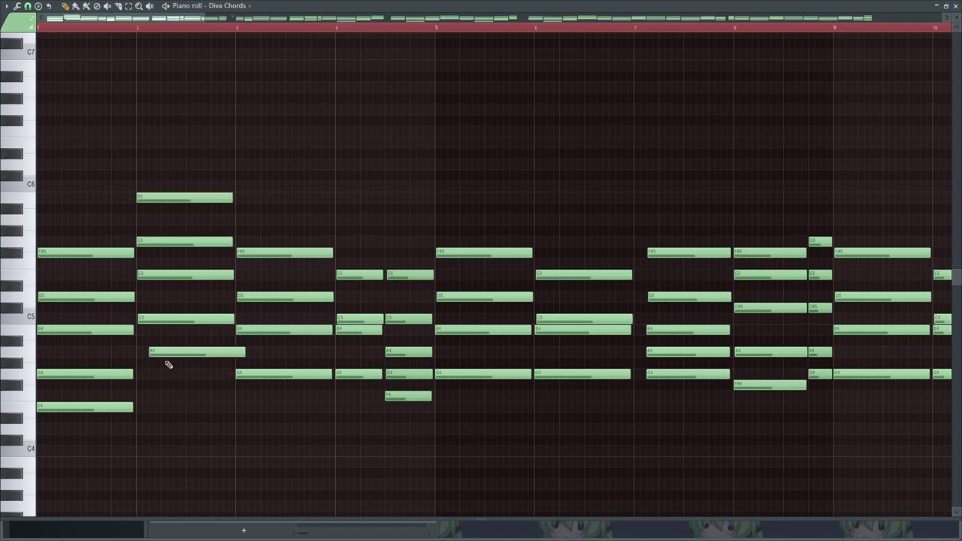
left_click_drag(168, 354, 155, 353)
right_click(178, 196, "alt")
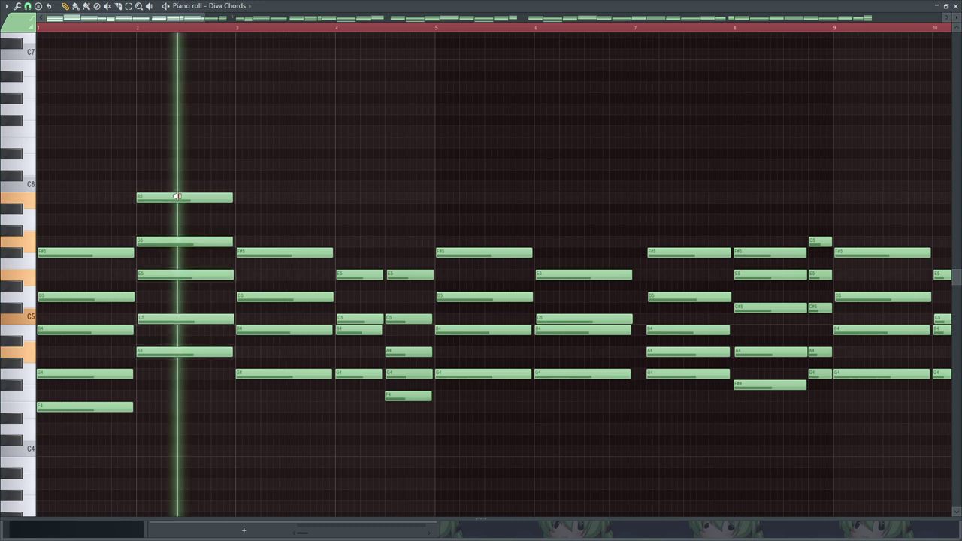
right_click(182, 351)
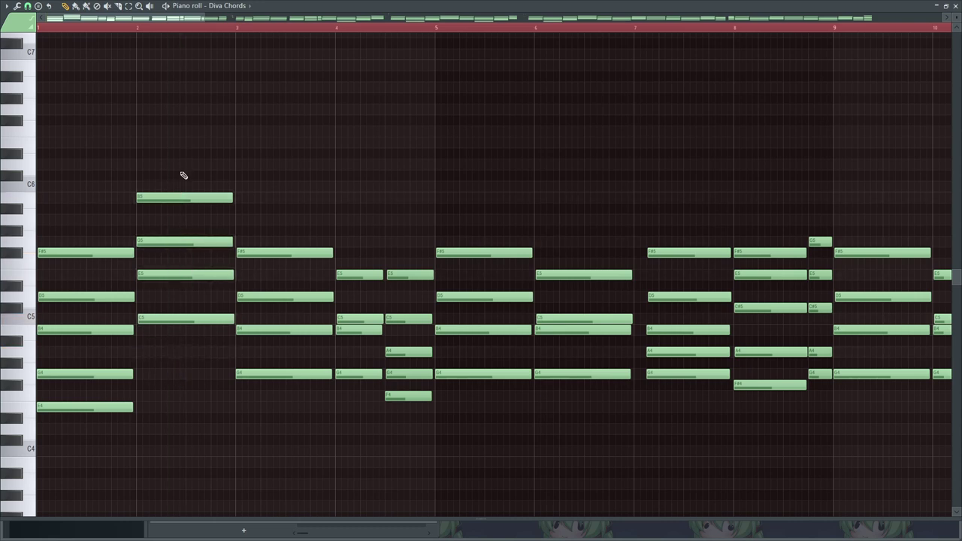
Step: Shift the two moved notes of the bar 2 chord down an octave, up again and back down to G4 and B4
left_click_drag(180, 174, 179, 242)
key("ctrl+Down")
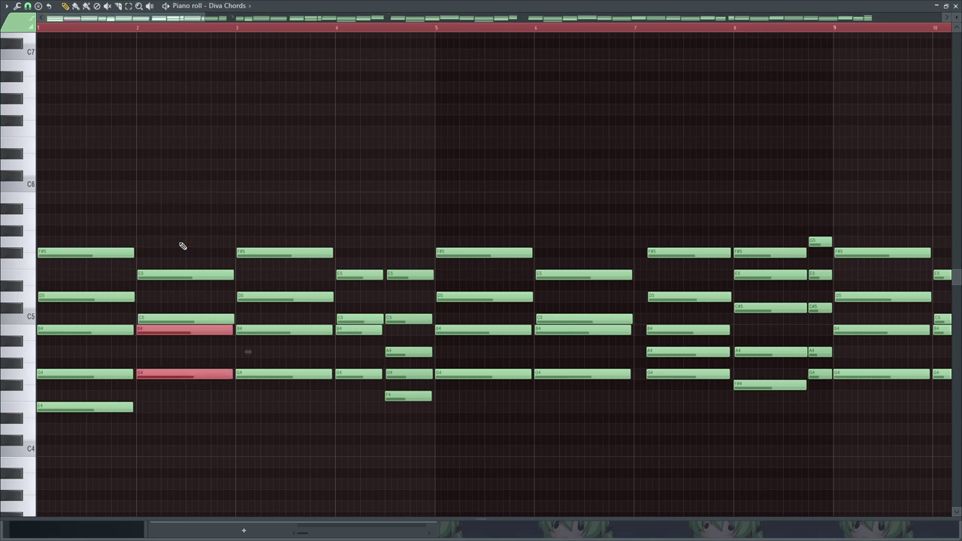
right_click(178, 237)
key("ctrl+Up")
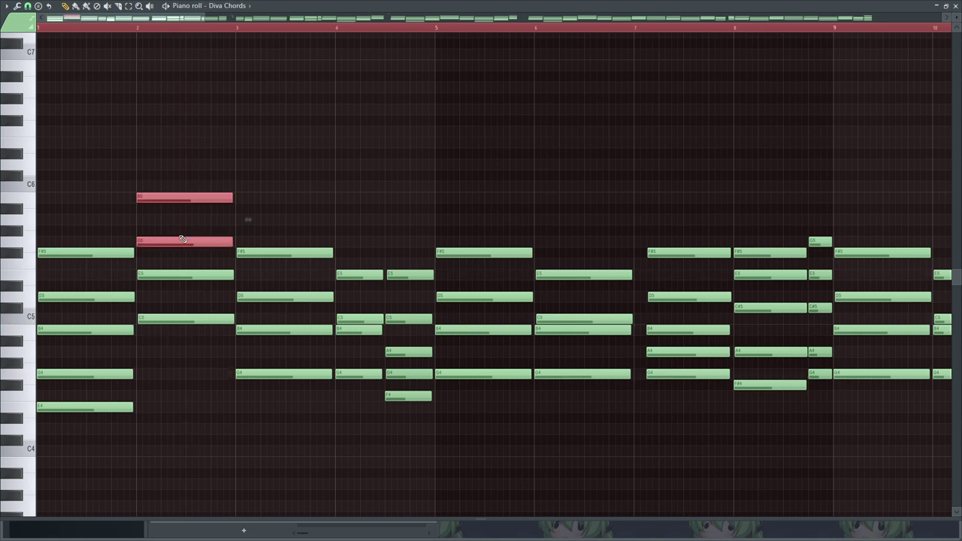
right_click(181, 239)
key("ctrl+Down")
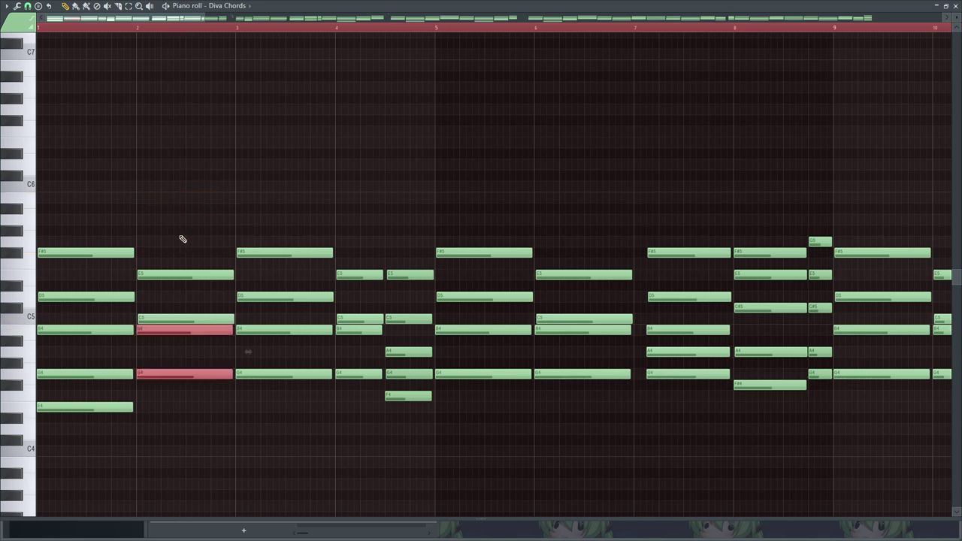
Step: Delete the E4 note beneath the first chord in bar 1
right_click(186, 237)
right_click(80, 408)
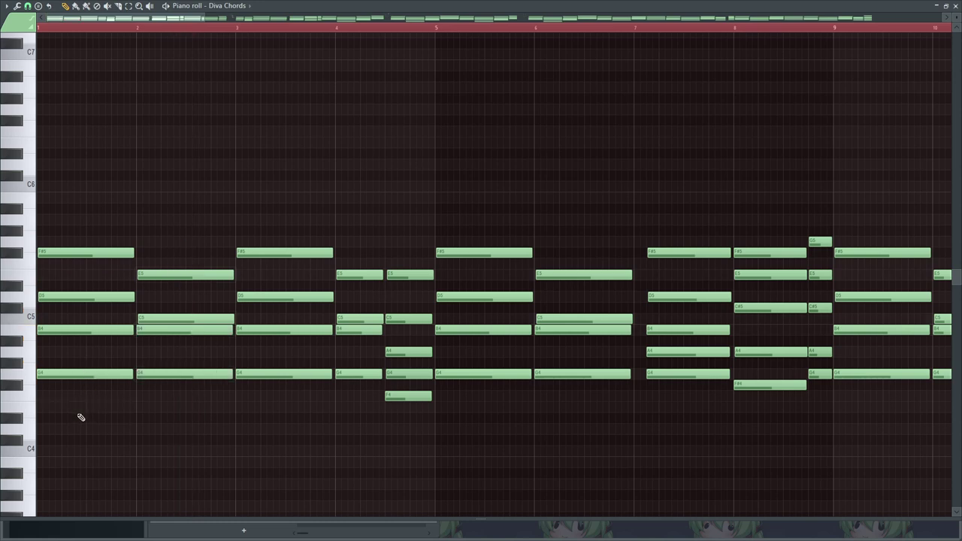
Step: Audition the Diva Chords voicings in bars 1 to 4 one chord at a time
left_click_drag(194, 193, 197, 472)
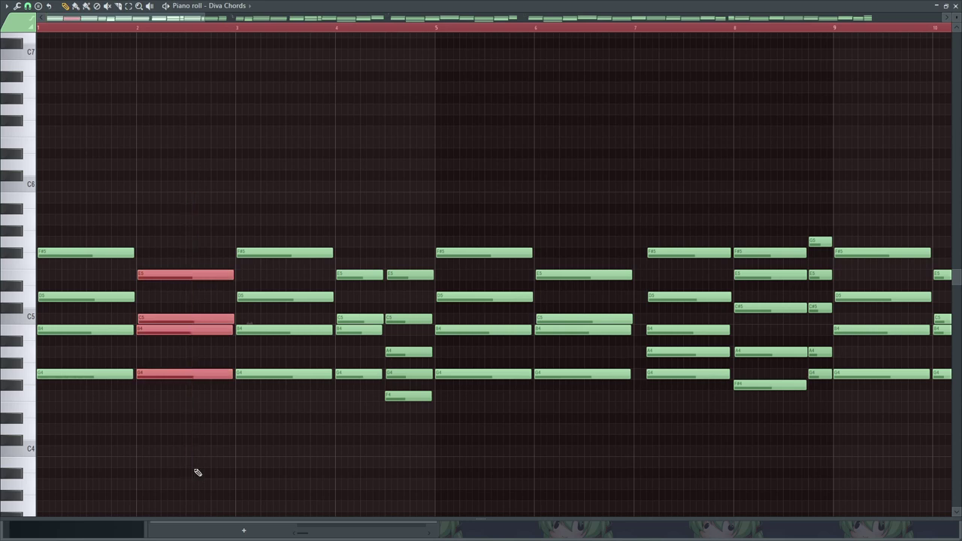
key("ctrl+d")
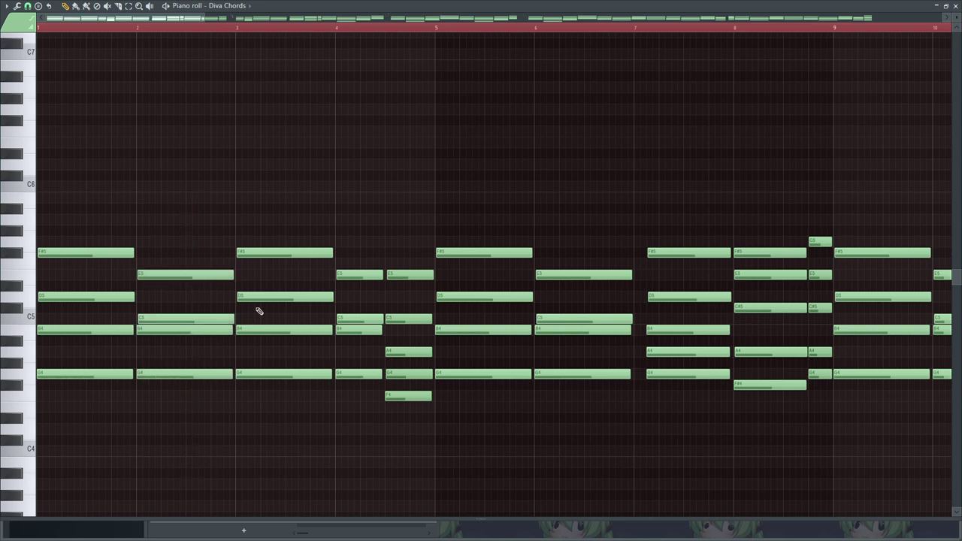
key("y")
left_click_drag(86, 193, 72, 209)
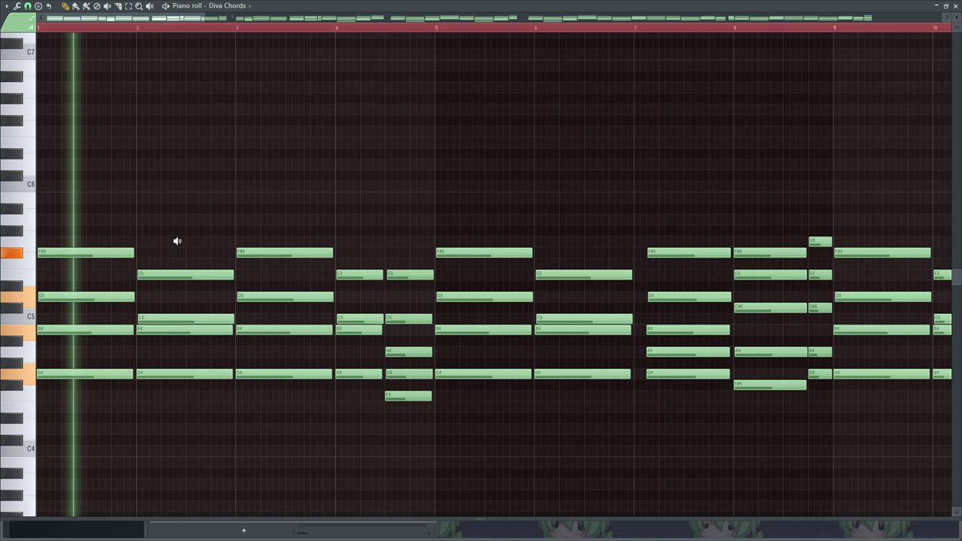
left_click_drag(183, 243, 173, 249)
key("p")
key("y")
left_click_drag(286, 230, 280, 226)
key("p")
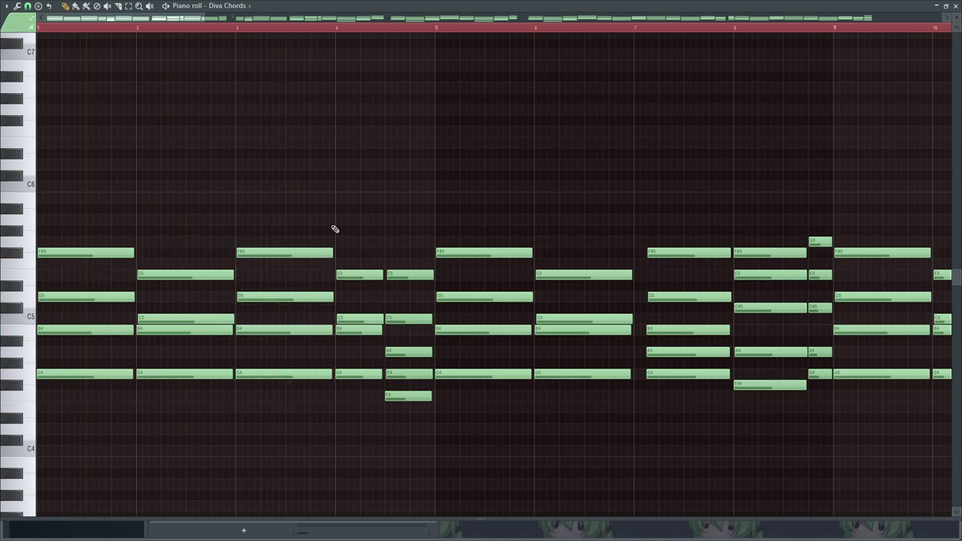
key("y")
left_click_drag(346, 229, 352, 225)
key("p")
Step: Try raising the G4 note of the second chord in bar 4 by one octave and audition the chord
left_click(398, 351)
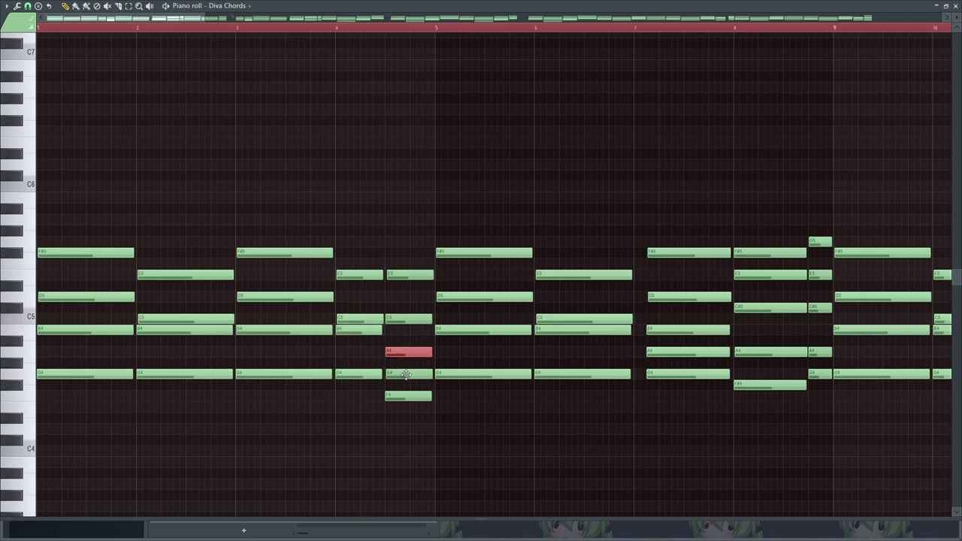
left_click(405, 374)
key("ctrl+Up")
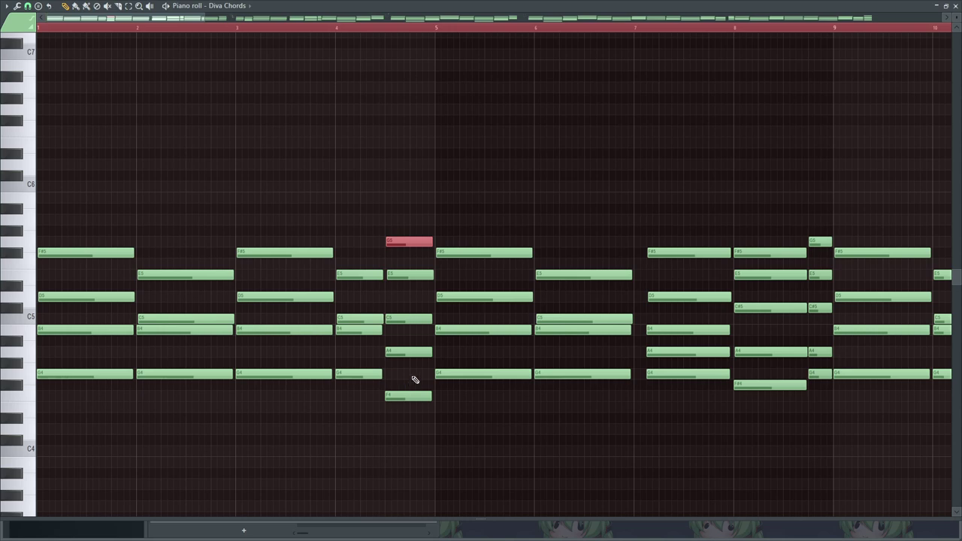
key("y")
left_click_drag(415, 253, 414, 233)
left_click_drag(366, 245, 456, 236)
Step: Compare the bar 4 chord with its G note in the lower and upper octave, finishing on G4
key("ctrl+Down")
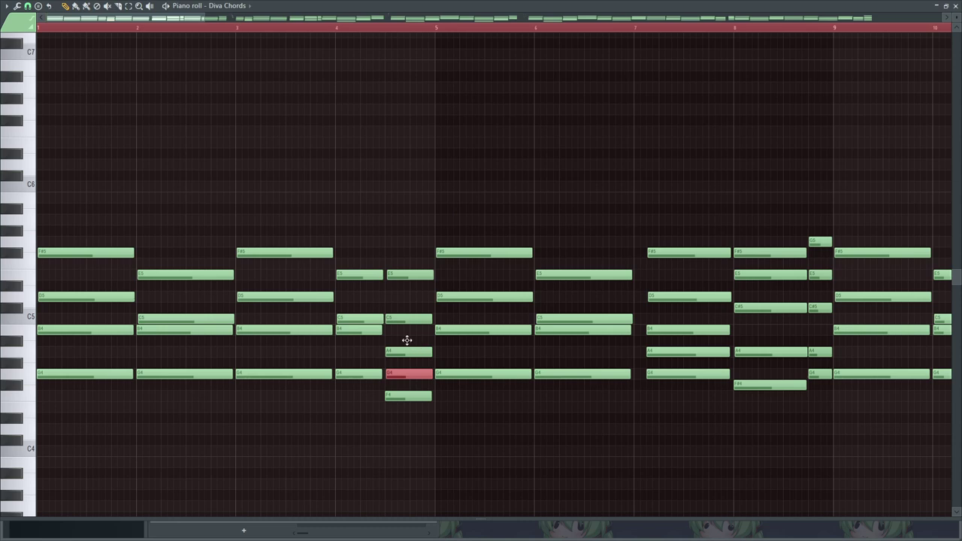
key("ctrl+Up")
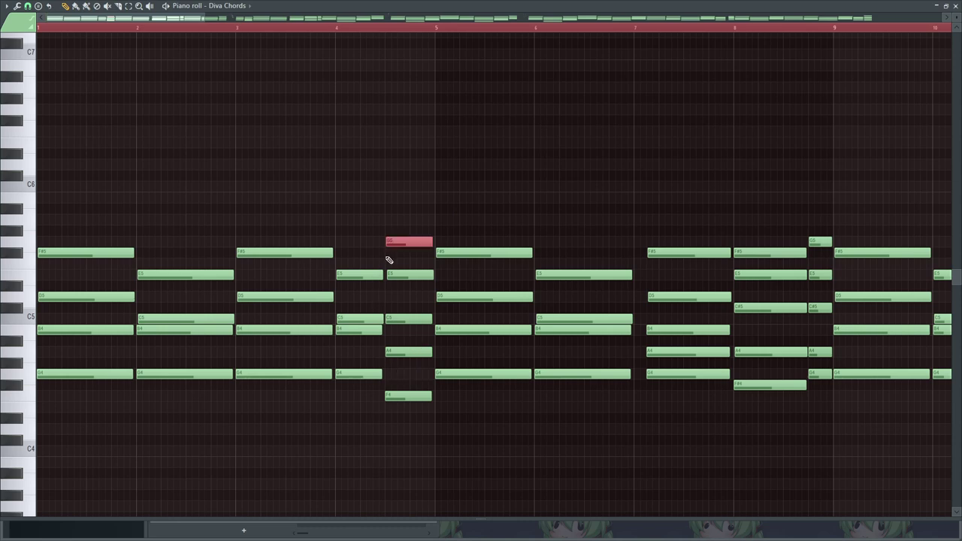
left_click_drag(402, 237, 406, 221)
key("ctrl+Down")
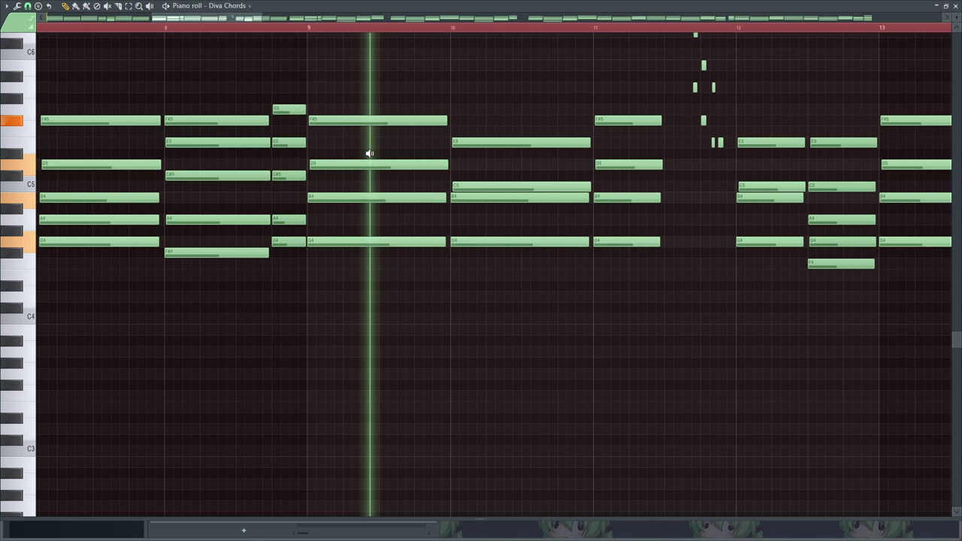
Step: Audition the sustained chord in bar 9
key("space")
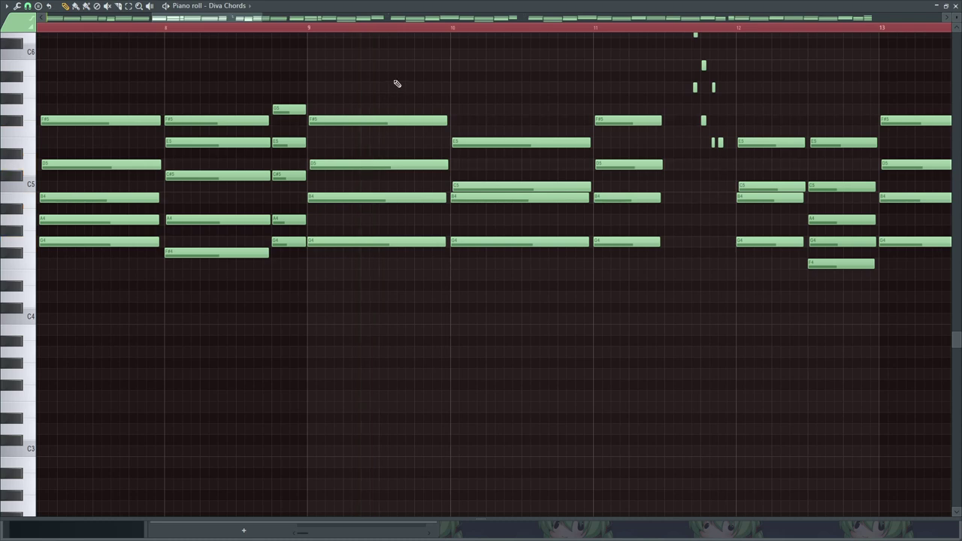
left_click_drag(397, 83, 383, 399)
left_click(395, 420)
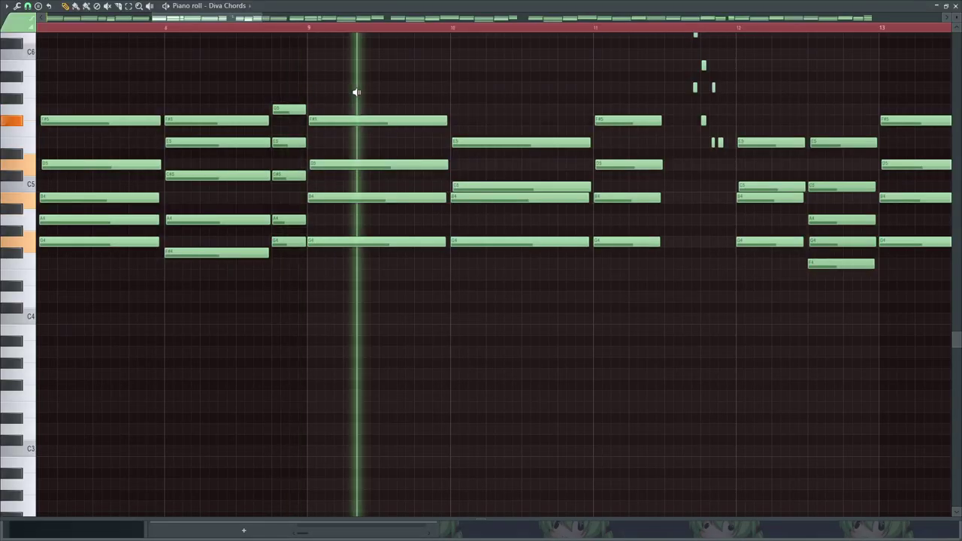
key("space")
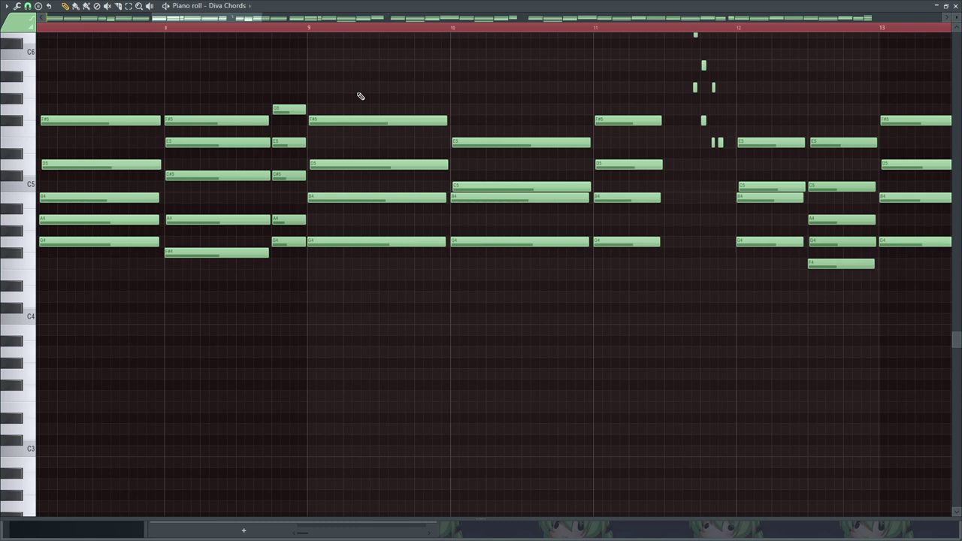
Step: Select the descending run of short notes in the second half of bar 11
scroll(574, 268, "down", 3)
scroll(406, 135, "up", 2)
left_click_drag(406, 127, 471, 389)
left_click(471, 389)
left_click_drag(415, 173, 456, 354)
Step: Play the passage with the bar 11 run and the chords in bar 12, and play it once more
key("space")
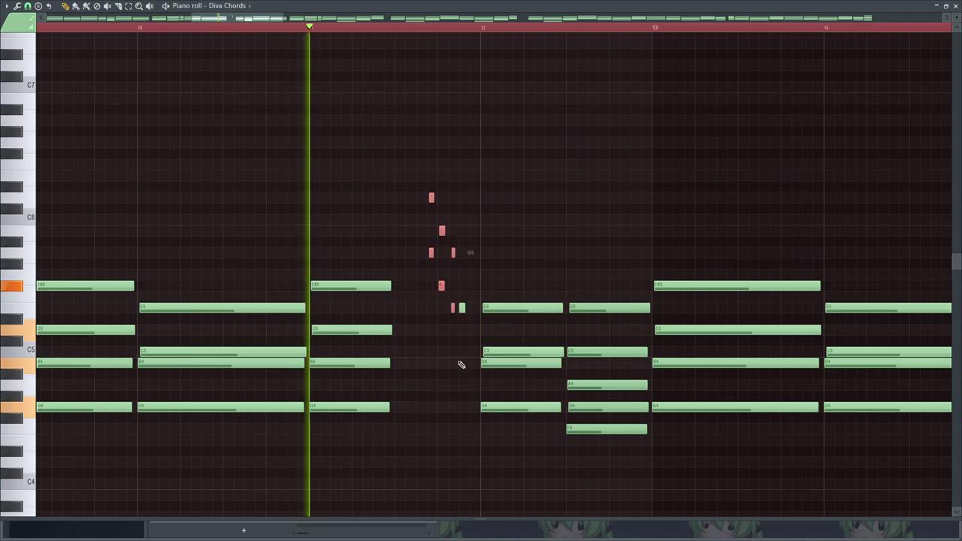
scroll(466, 378, "up", 3)
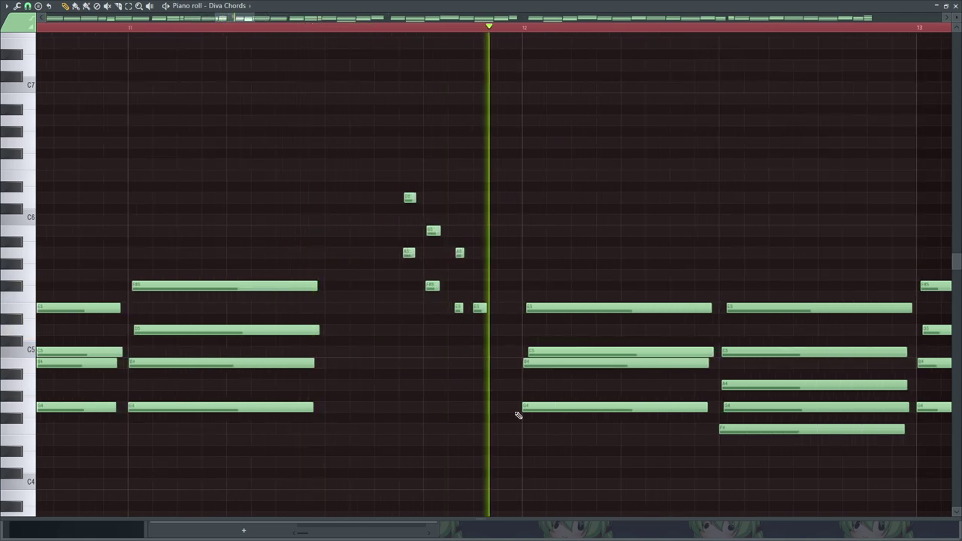
scroll(605, 384, "down", 2)
key("space")
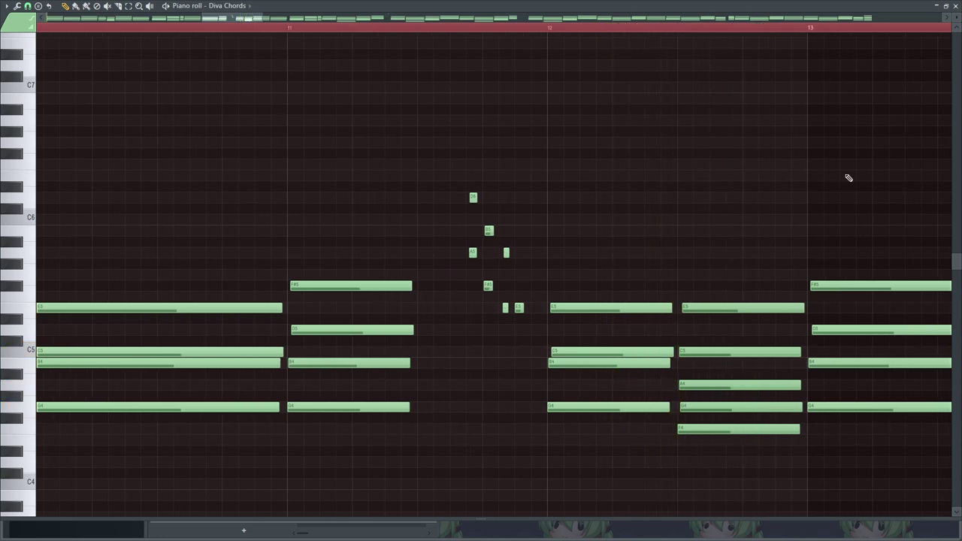
key("space")
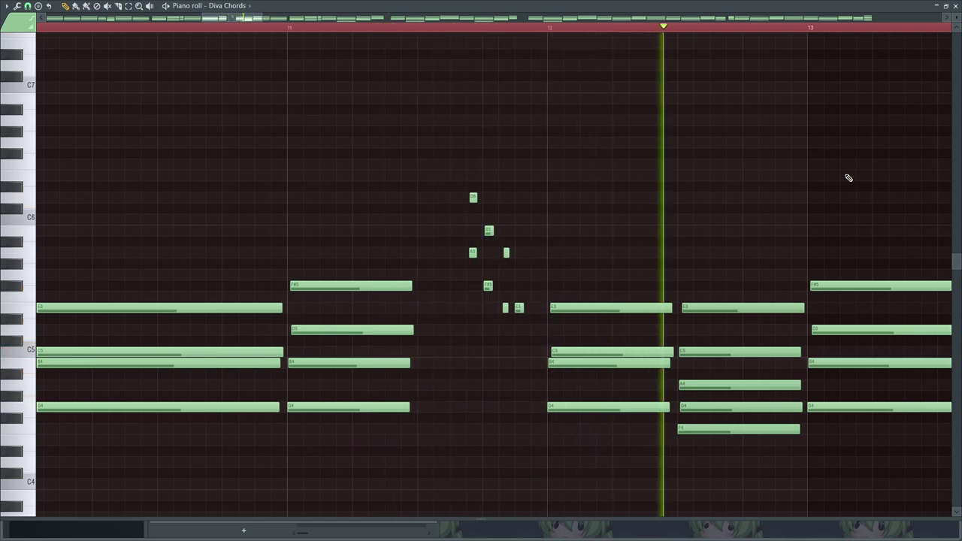
key("space")
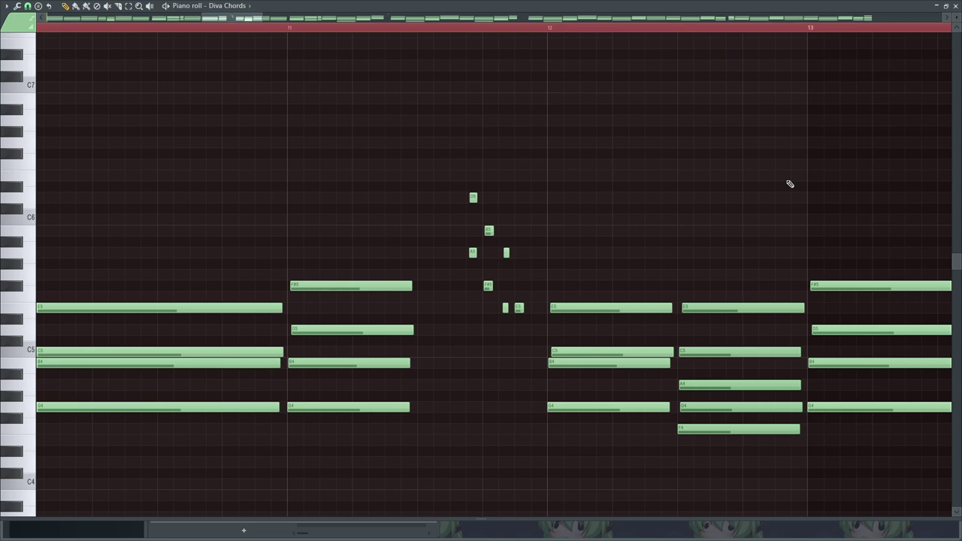
Step: Select the seven short notes at the end of bar 11, audition the run and select only its opening A5 and D6 notes
left_click_drag(433, 159, 530, 356)
scroll(534, 347, "up", 4)
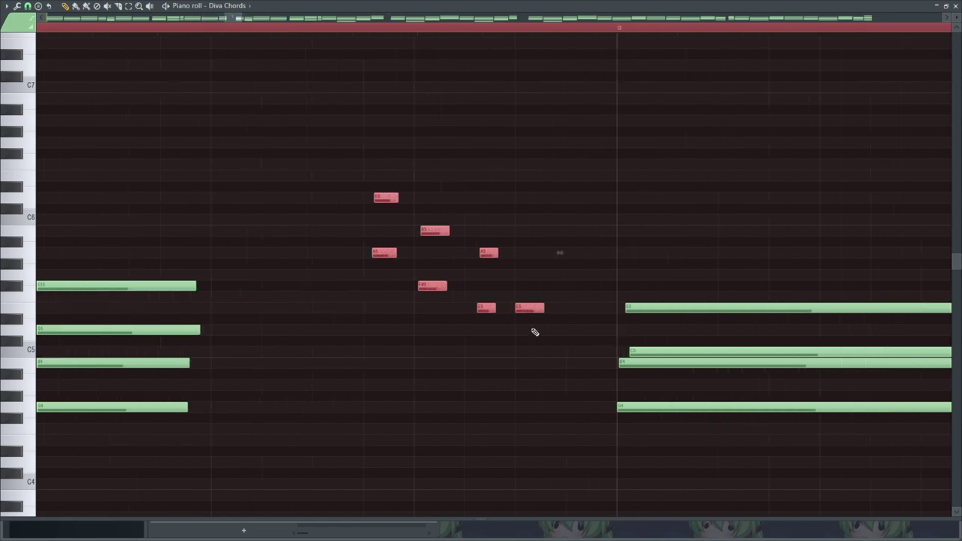
key("y")
left_click_drag(378, 148, 700, 185)
left_click(489, 169)
scroll(699, 185, "down", 2)
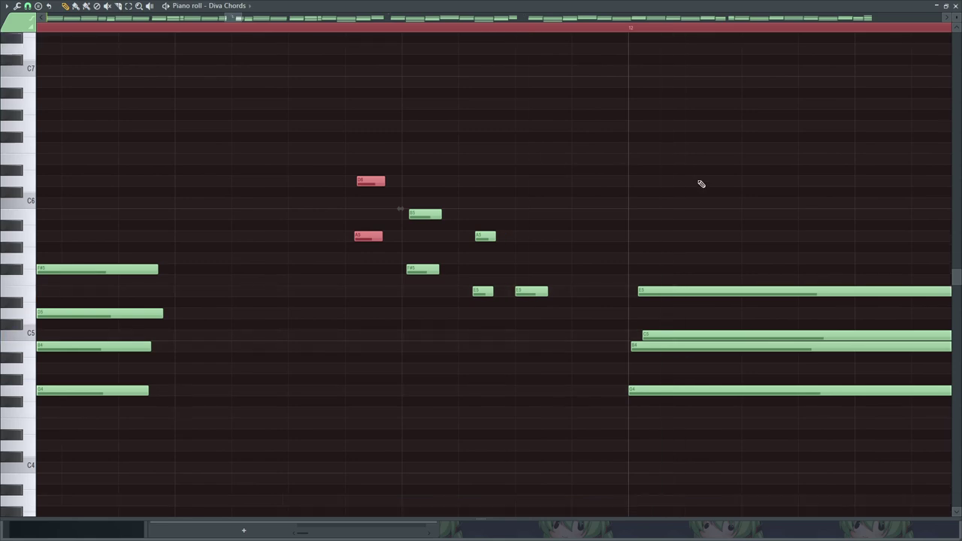
Step: Reselect the complete run of short notes leading into bar 12
scroll(702, 189, "down", 3)
scroll(744, 191, "up", 3)
left_click_drag(470, 75, 565, 311)
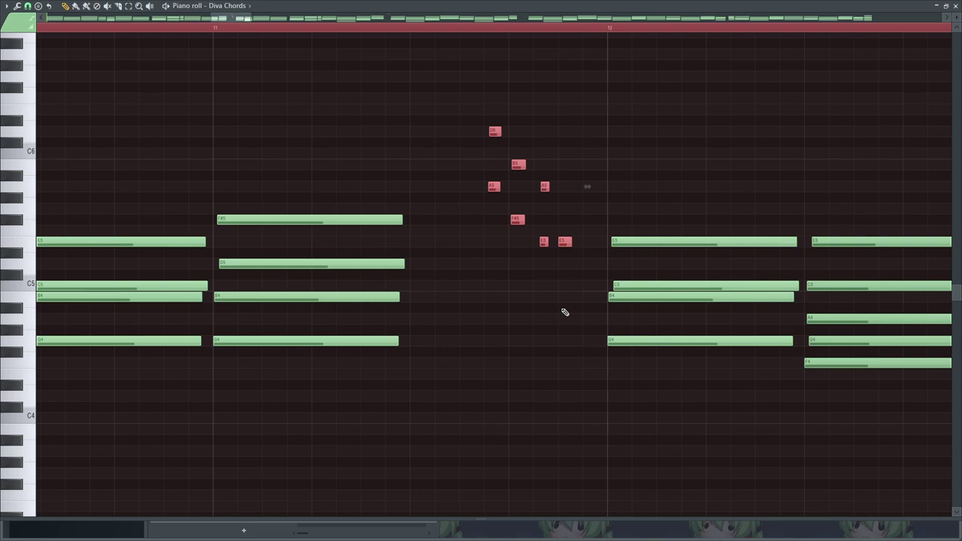